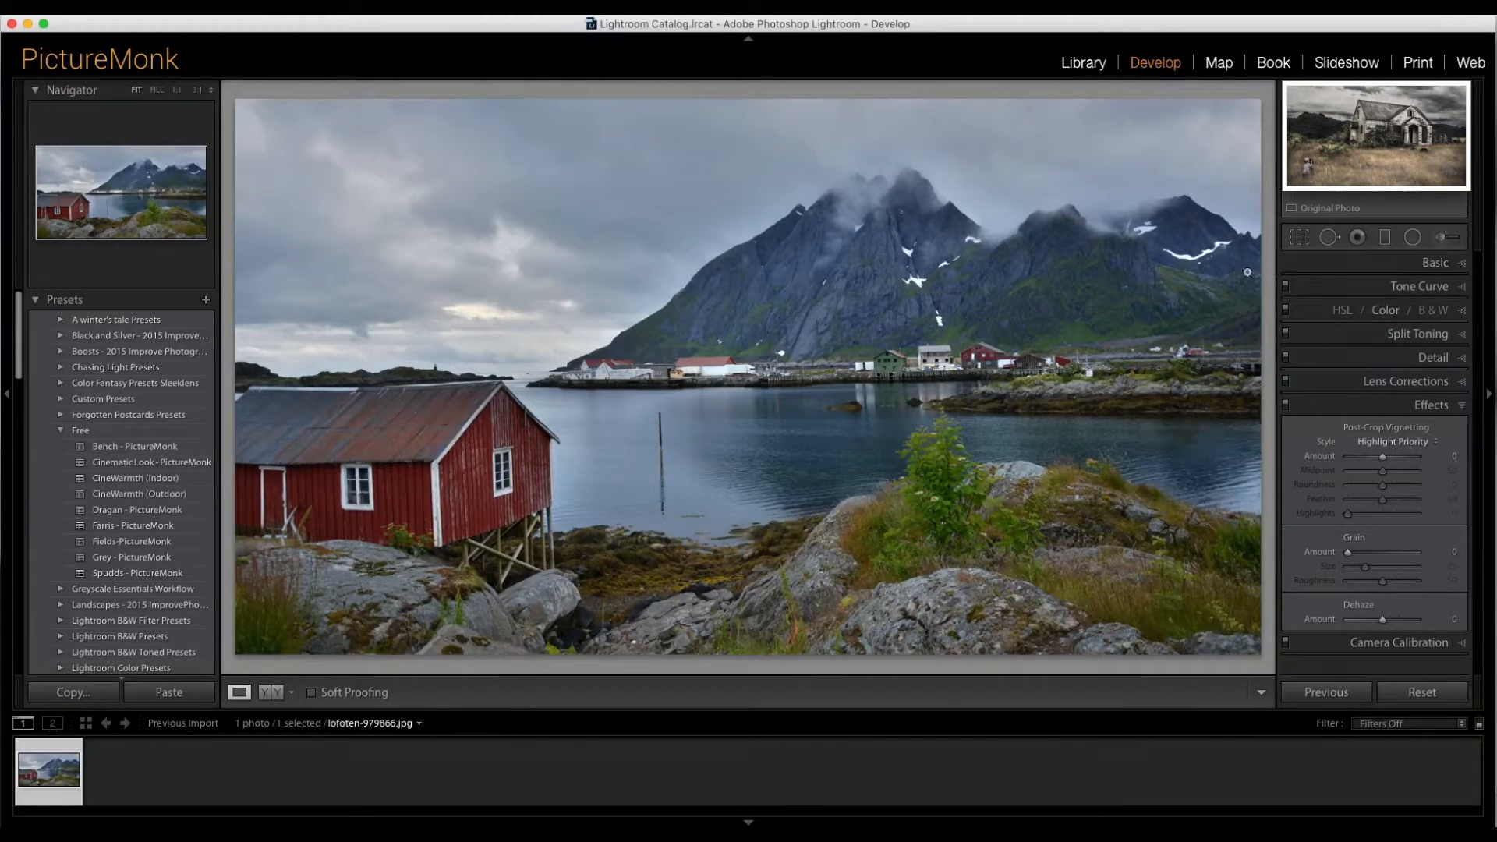
- Open the Basic panel and set Vibrance to -90 and Saturation to +14
left_click(1433, 266)
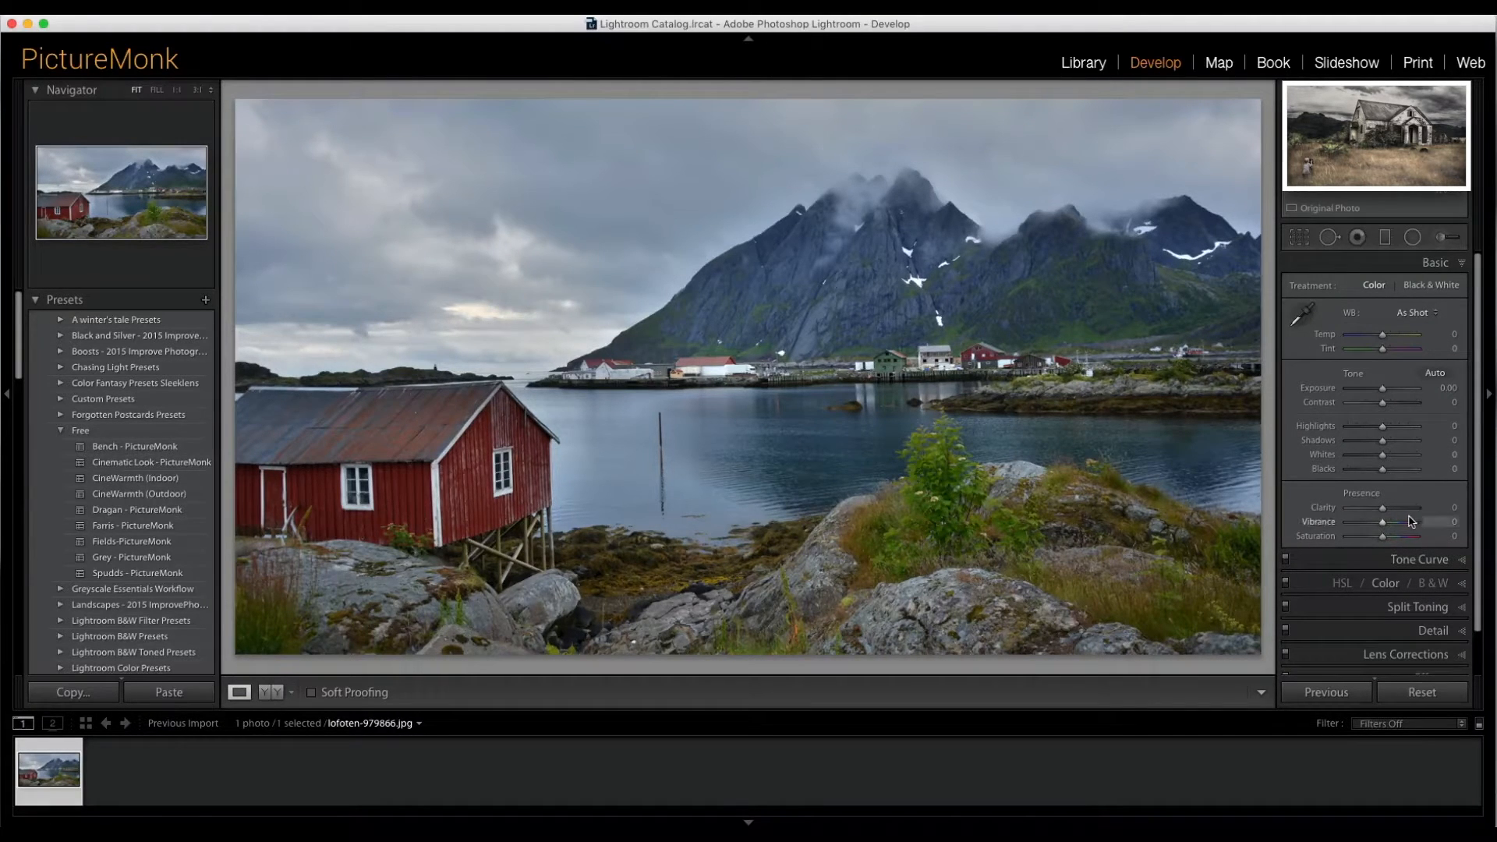
left_click_drag(1382, 523, 1352, 529)
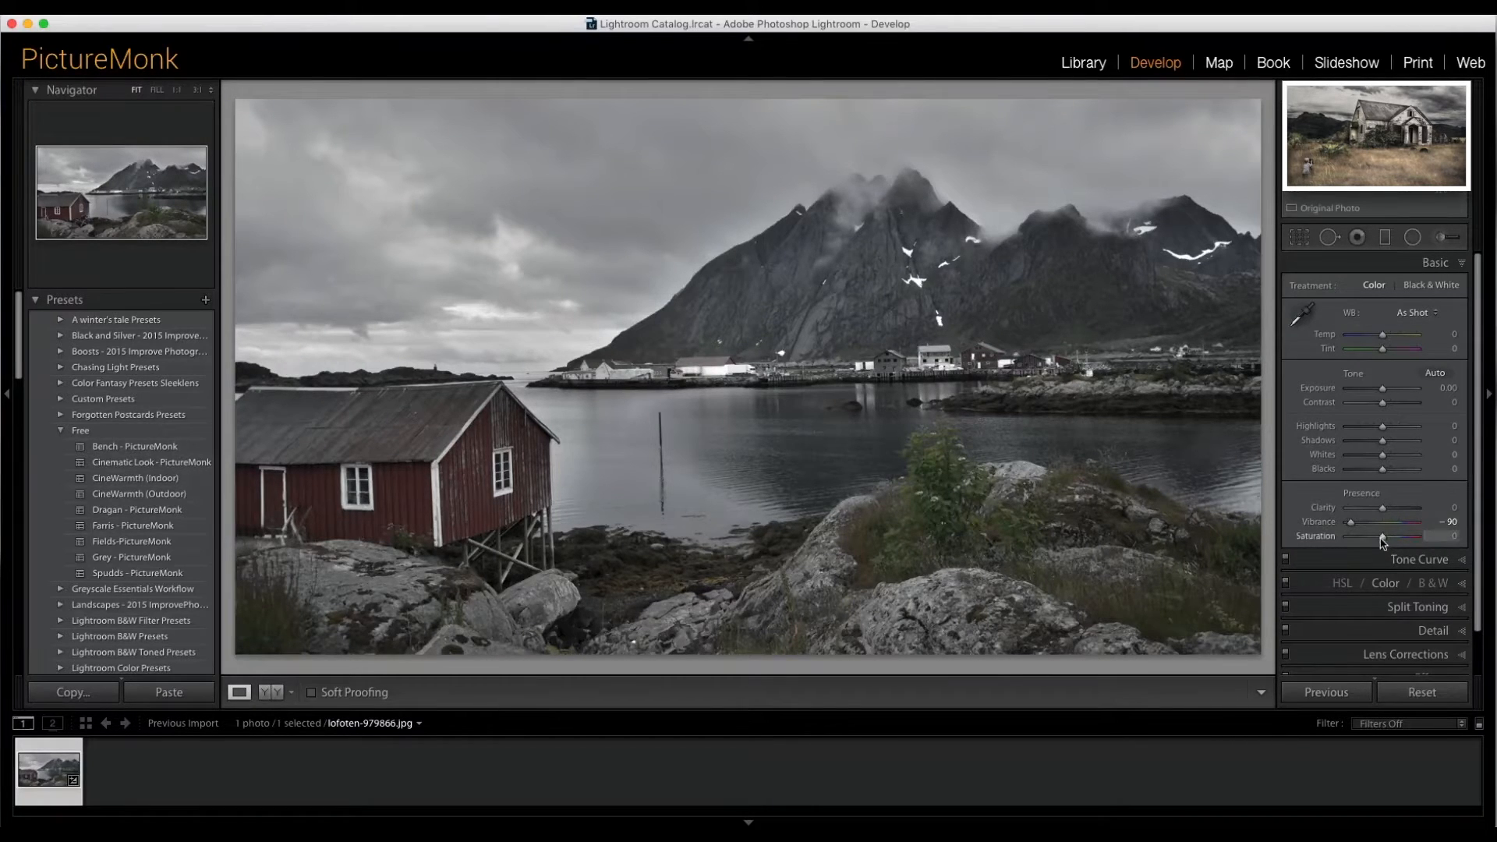
left_click_drag(1381, 538, 1385, 538)
left_click_drag(1385, 536, 1386, 535)
scroll(1429, 568, "down", 1)
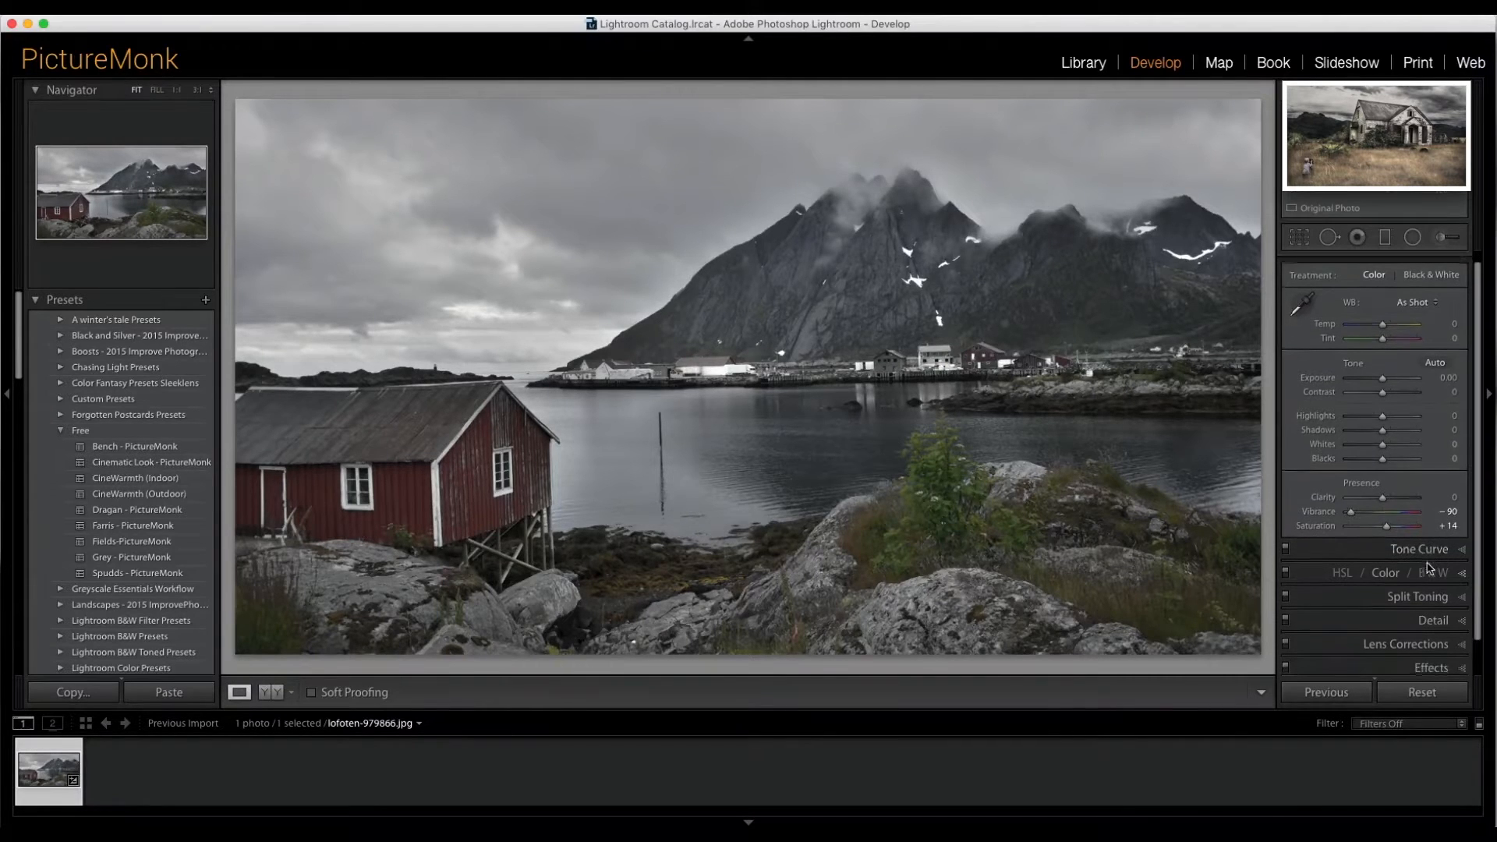
- Open Split Toning and adjust the hue and saturation of both the highlights and the shadows
left_click(1429, 598)
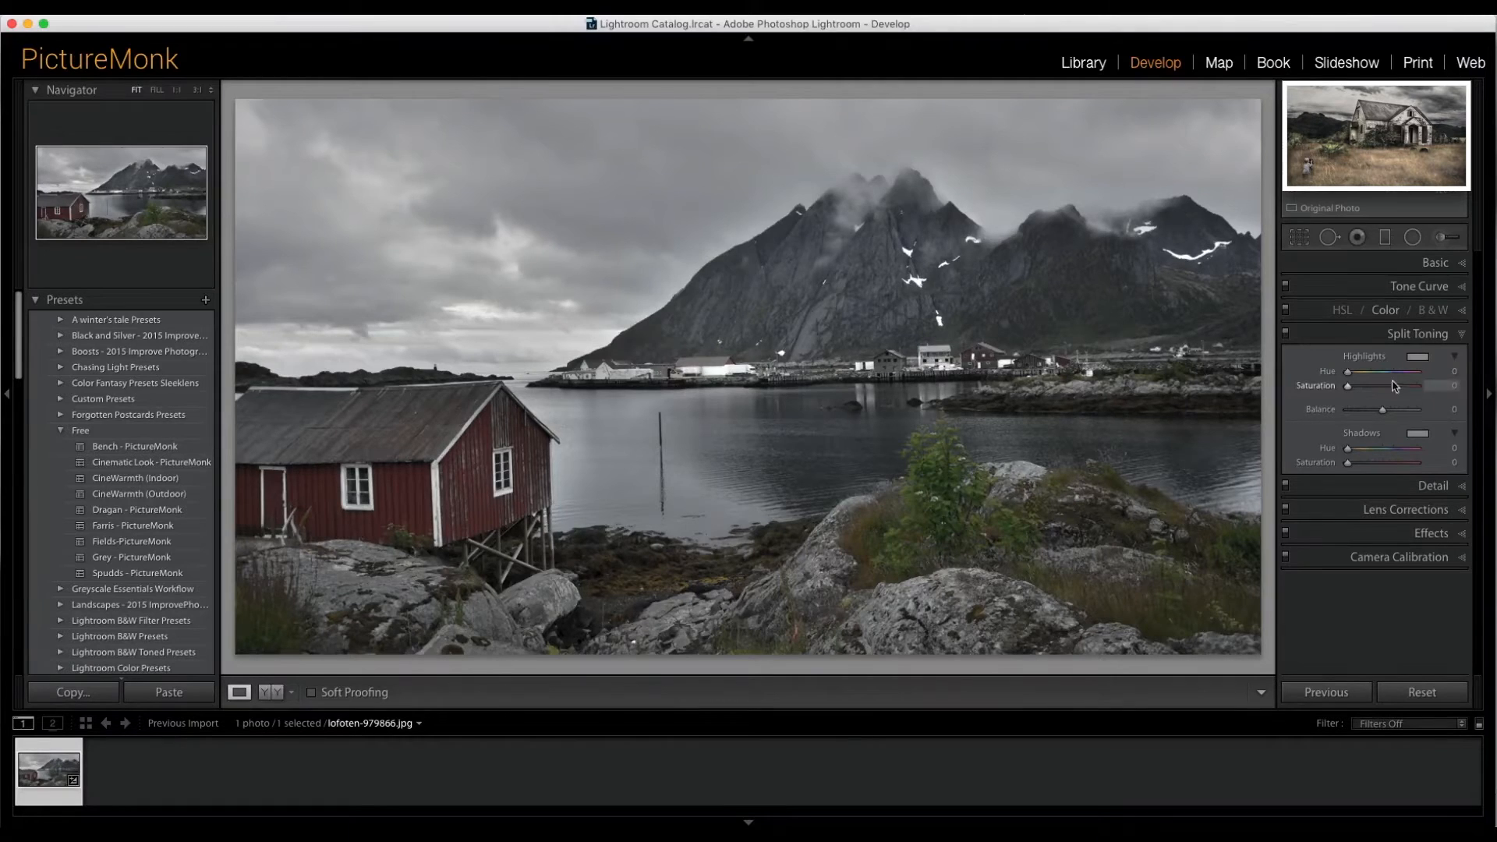
left_click_drag(1349, 372, 1390, 376)
left_click_drag(1361, 388, 1354, 392)
left_click_drag(1348, 449, 1358, 451)
left_click_drag(1348, 464, 1354, 464)
- In the Color panel, set the Green channel's Hue to -4, Saturation to -91 and Luminance to +24
left_click(1378, 311)
left_click(1359, 332)
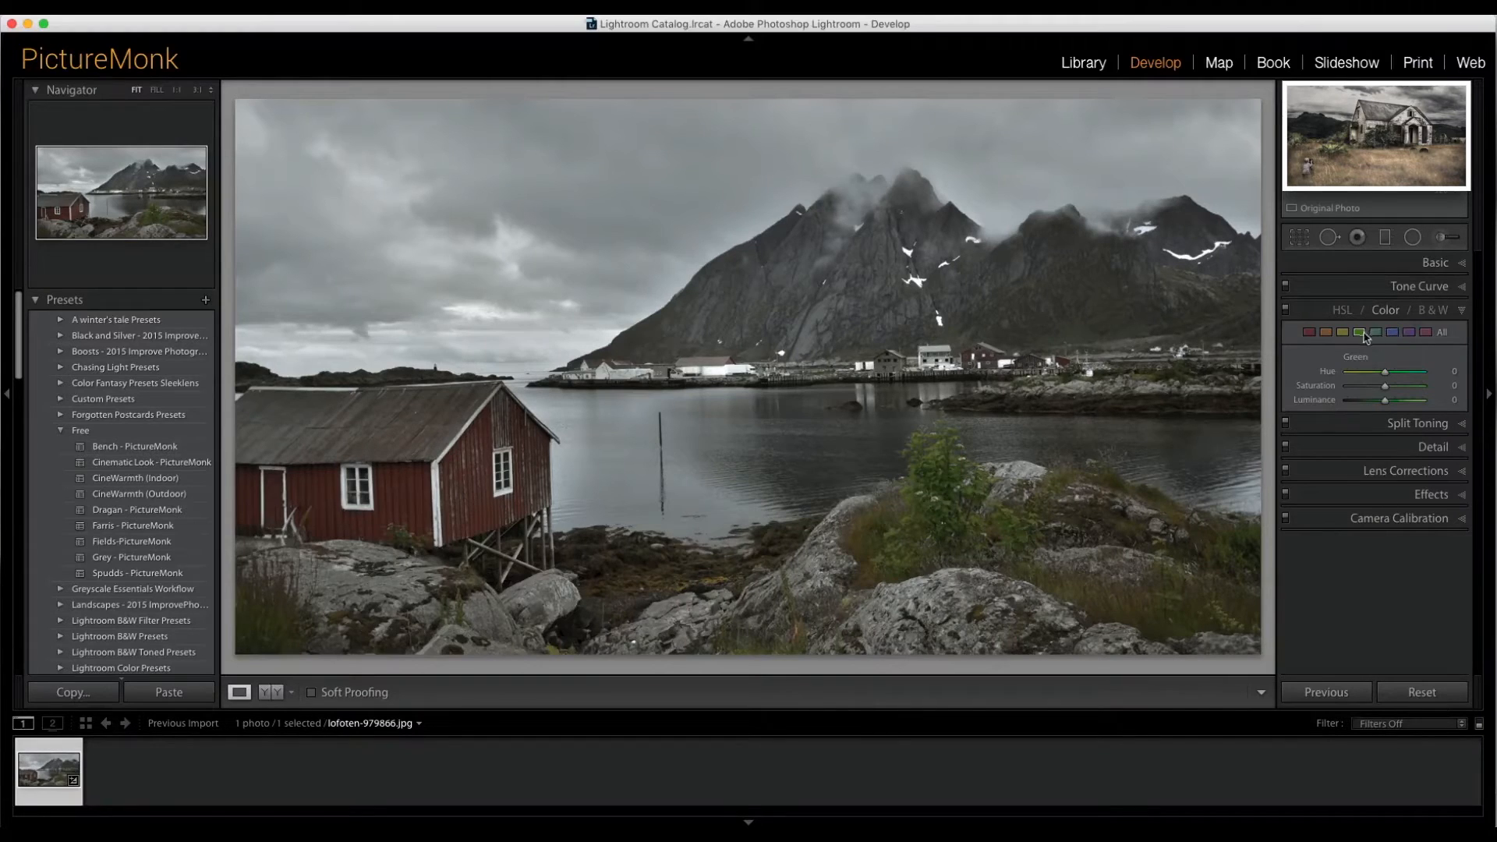
left_click_drag(1385, 374, 1359, 390)
left_click_drag(1359, 390, 1353, 392)
left_click_drag(1386, 401, 1394, 405)
- Compare the before and after versions side by side, then return to the single-image view
left_click(271, 693)
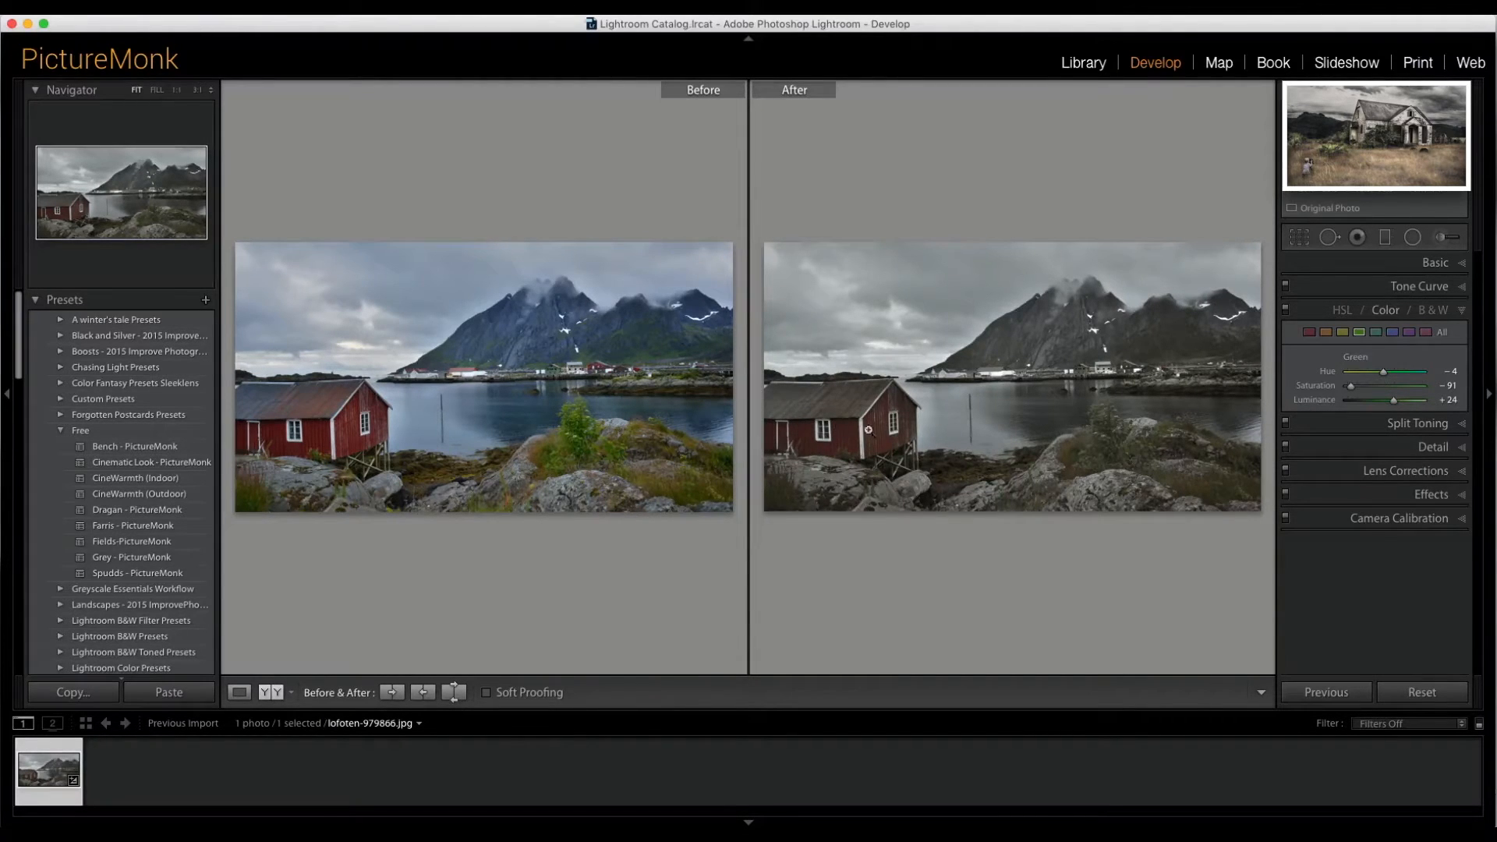
left_click(237, 693)
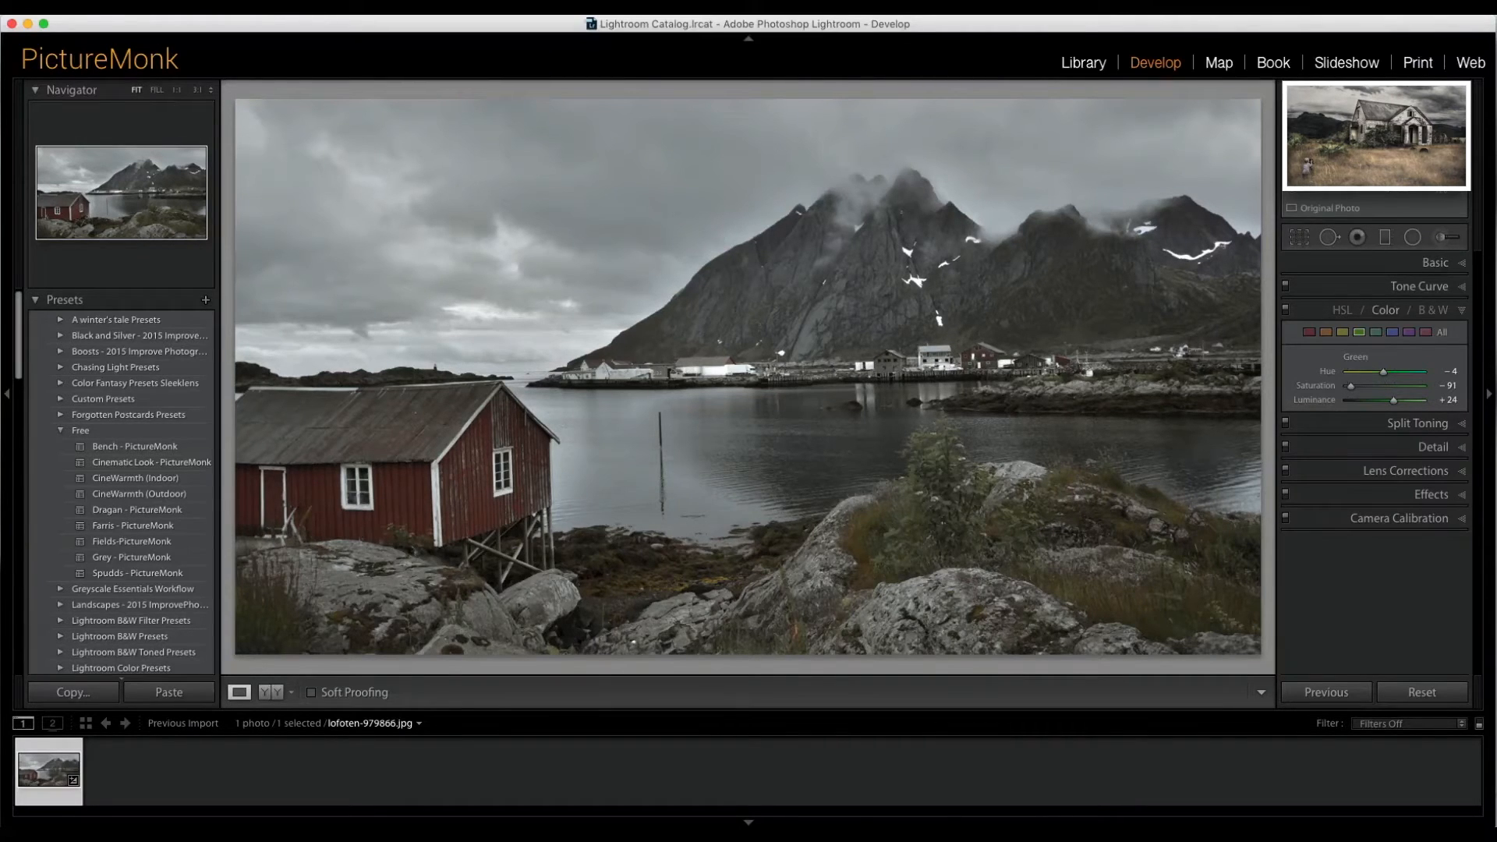
- In the Basic panel, set Temp to +15 and Contrast to +62
left_click(1444, 264)
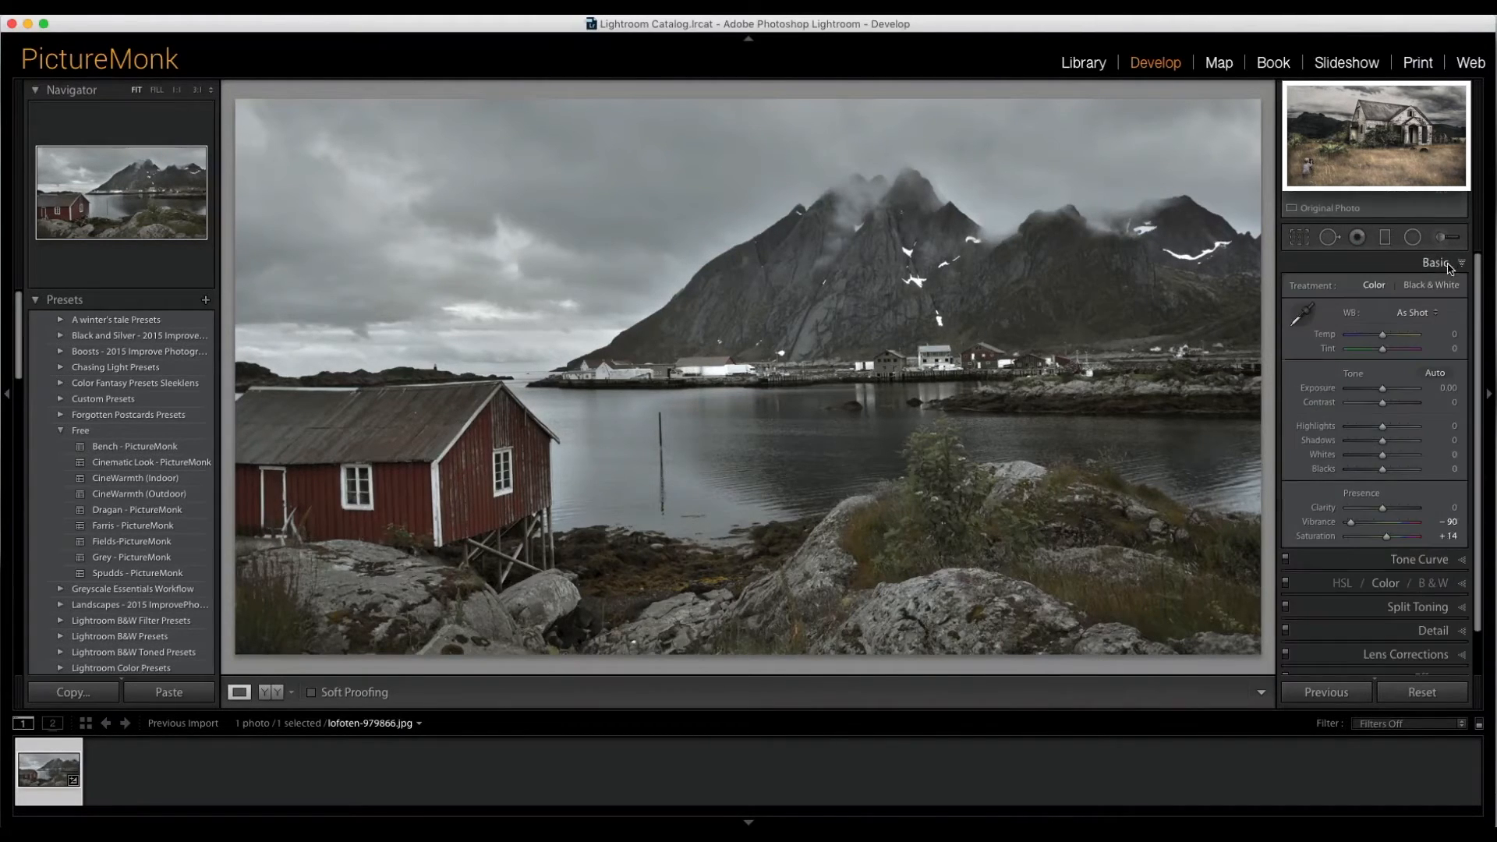
left_click_drag(1384, 335, 1387, 338)
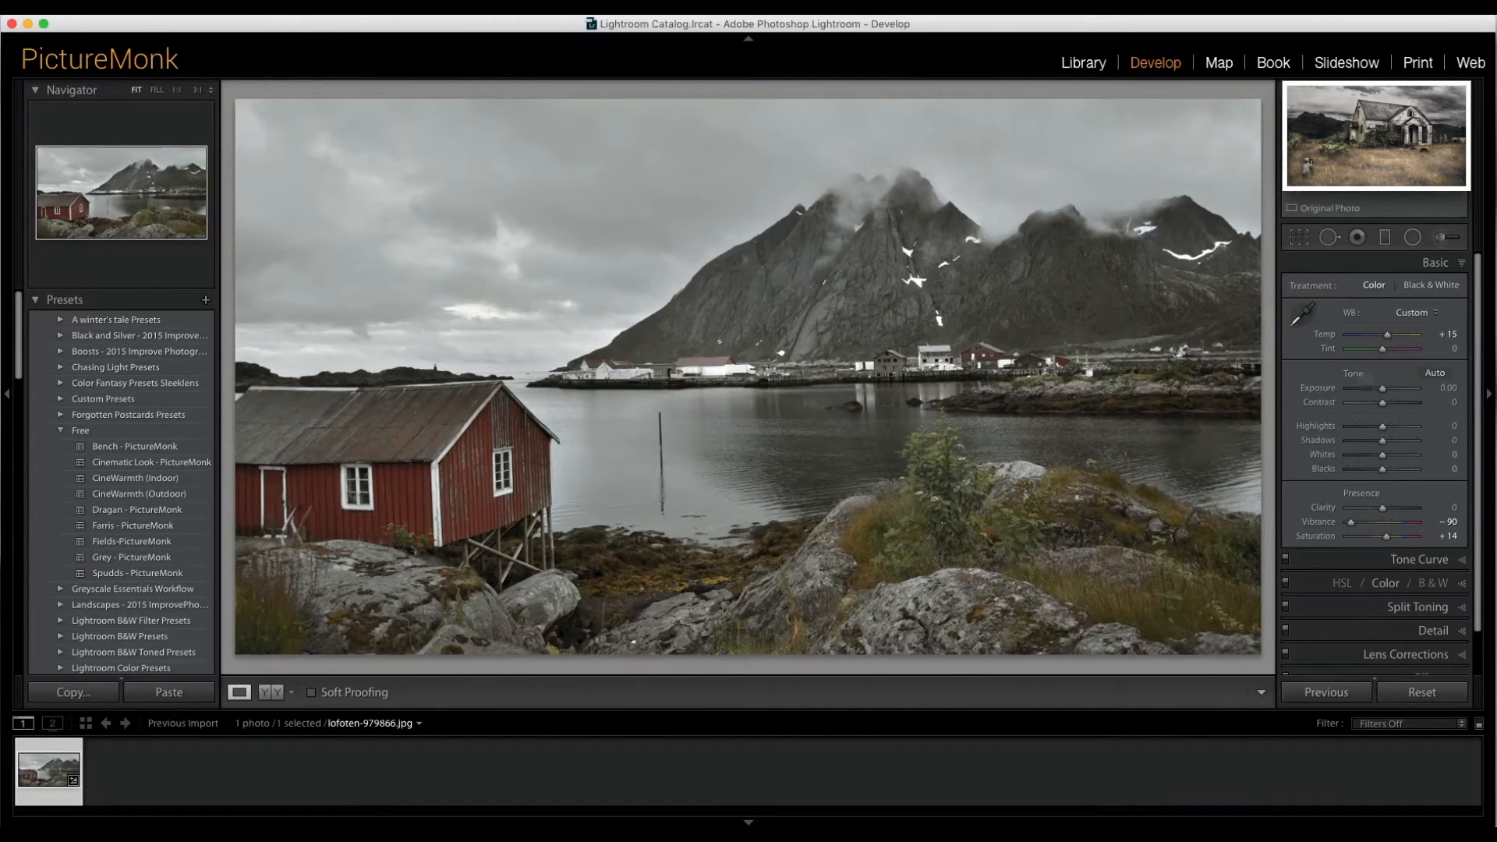
left_click_drag(1383, 404, 1404, 405)
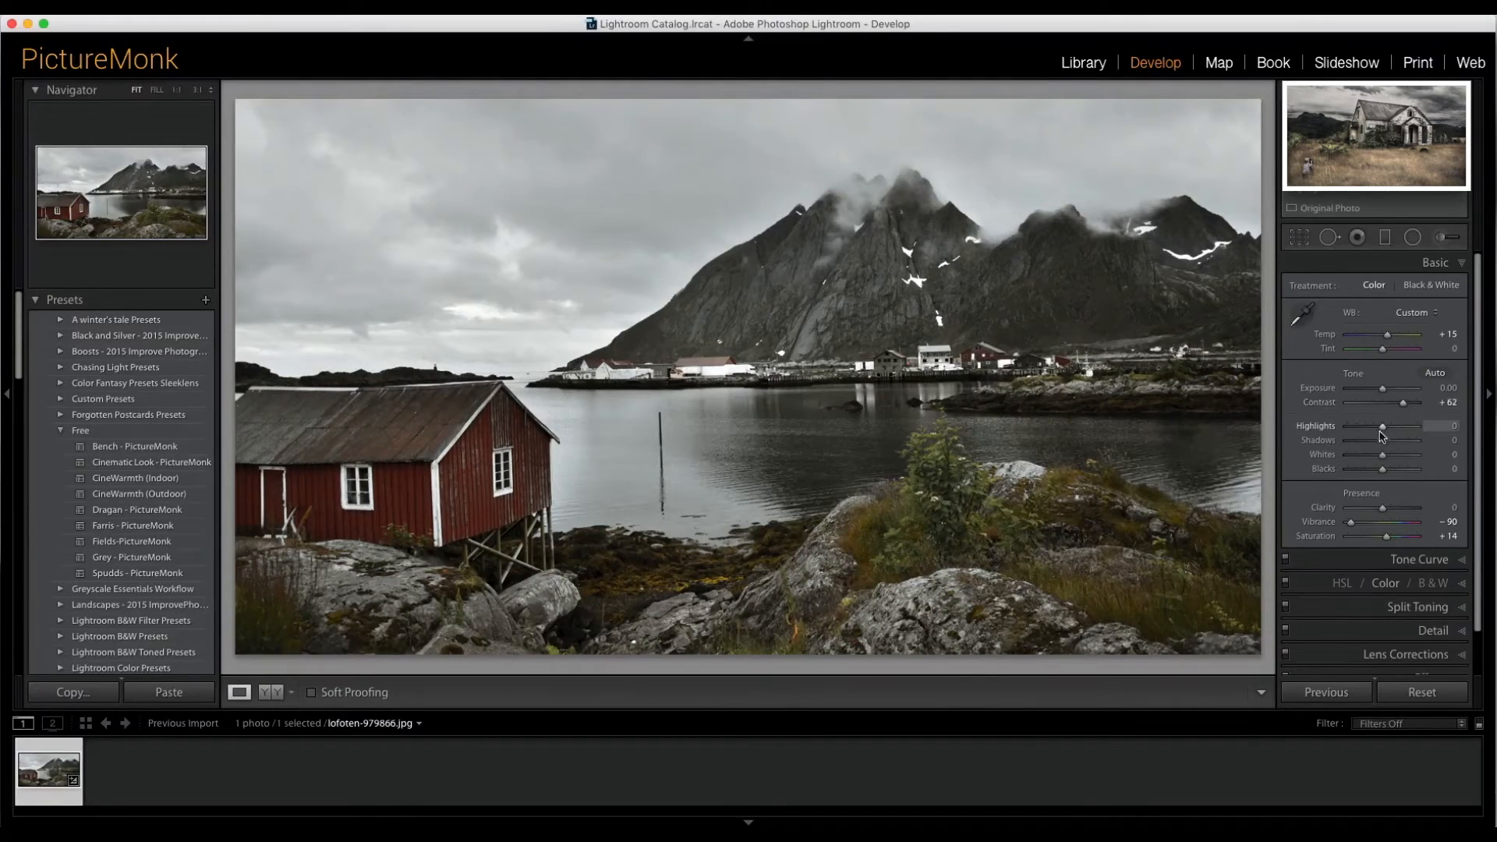
- Set Highlights to -100, Shadows to +100 and Clarity to +75
left_click_drag(1381, 428, 1335, 430)
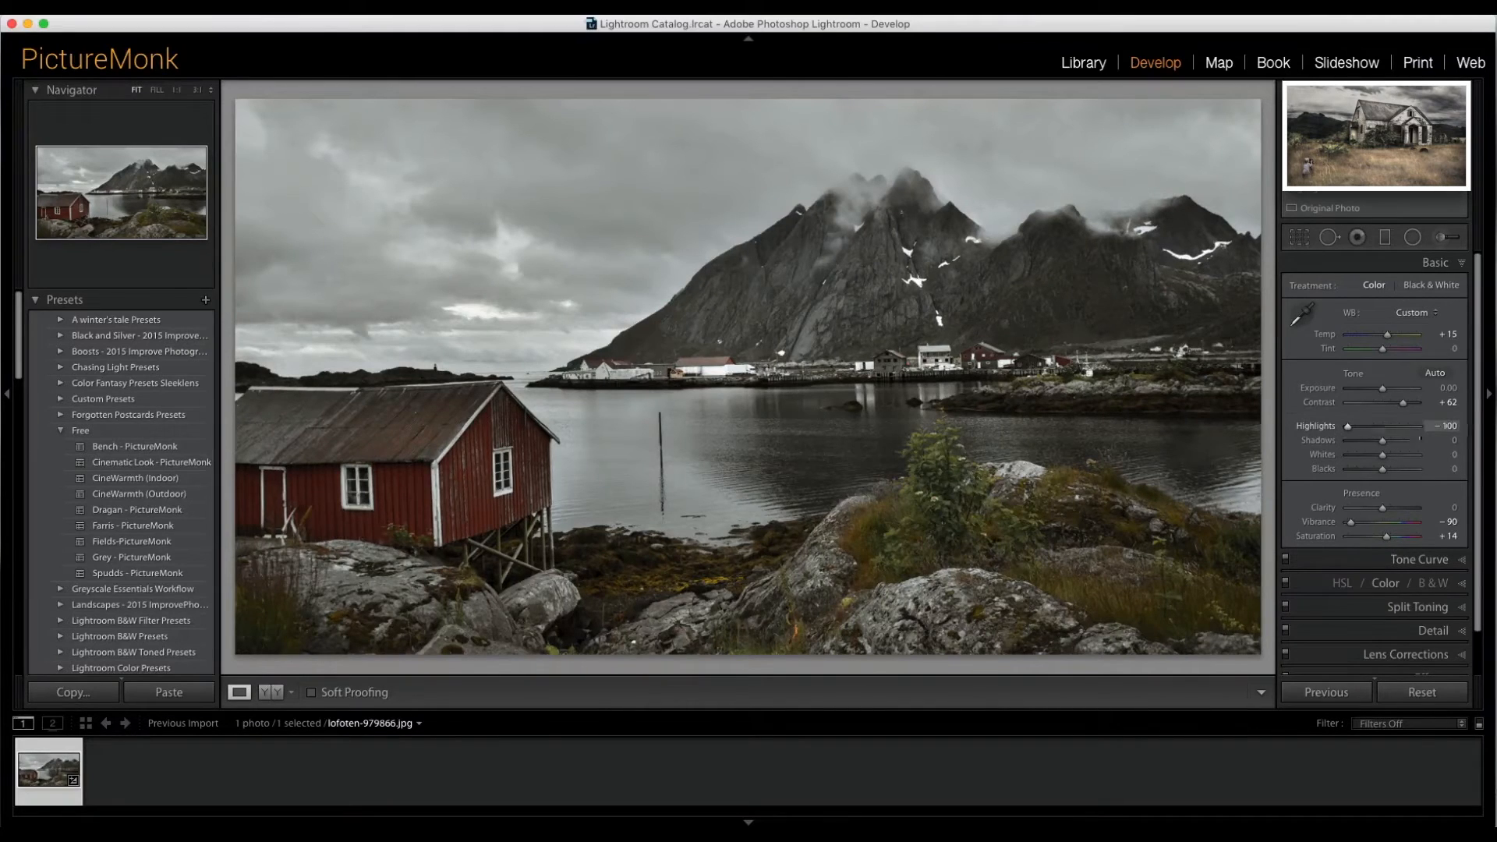
left_click_drag(1383, 441, 1445, 444)
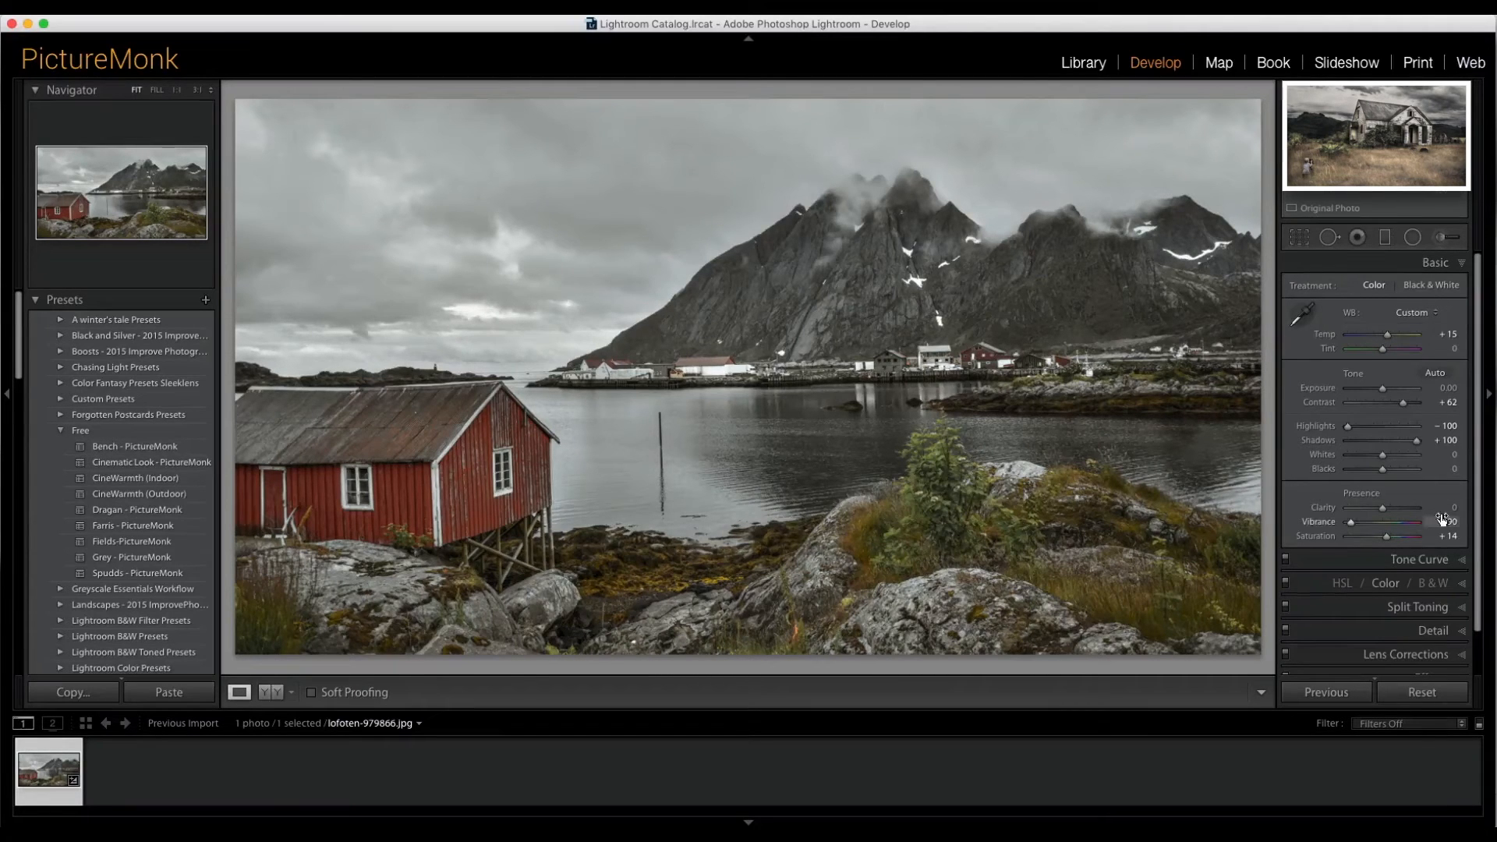
left_click_drag(1382, 508, 1408, 510)
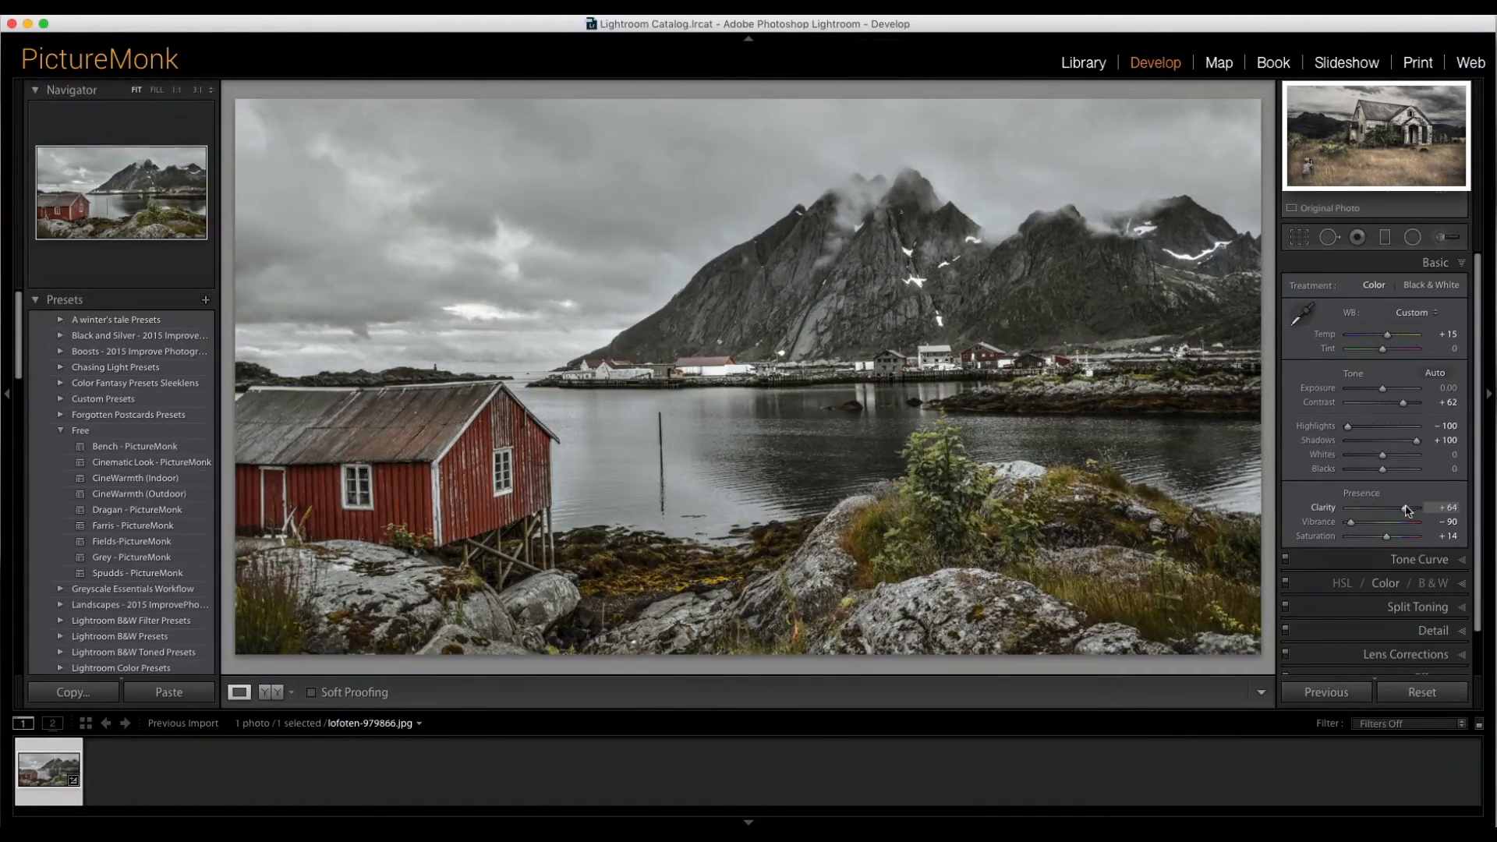
left_click_drag(1408, 511, 1412, 512)
- Open the Tone Curve and raise the black point with an added point to create a custom RGB curve
left_click(1428, 563)
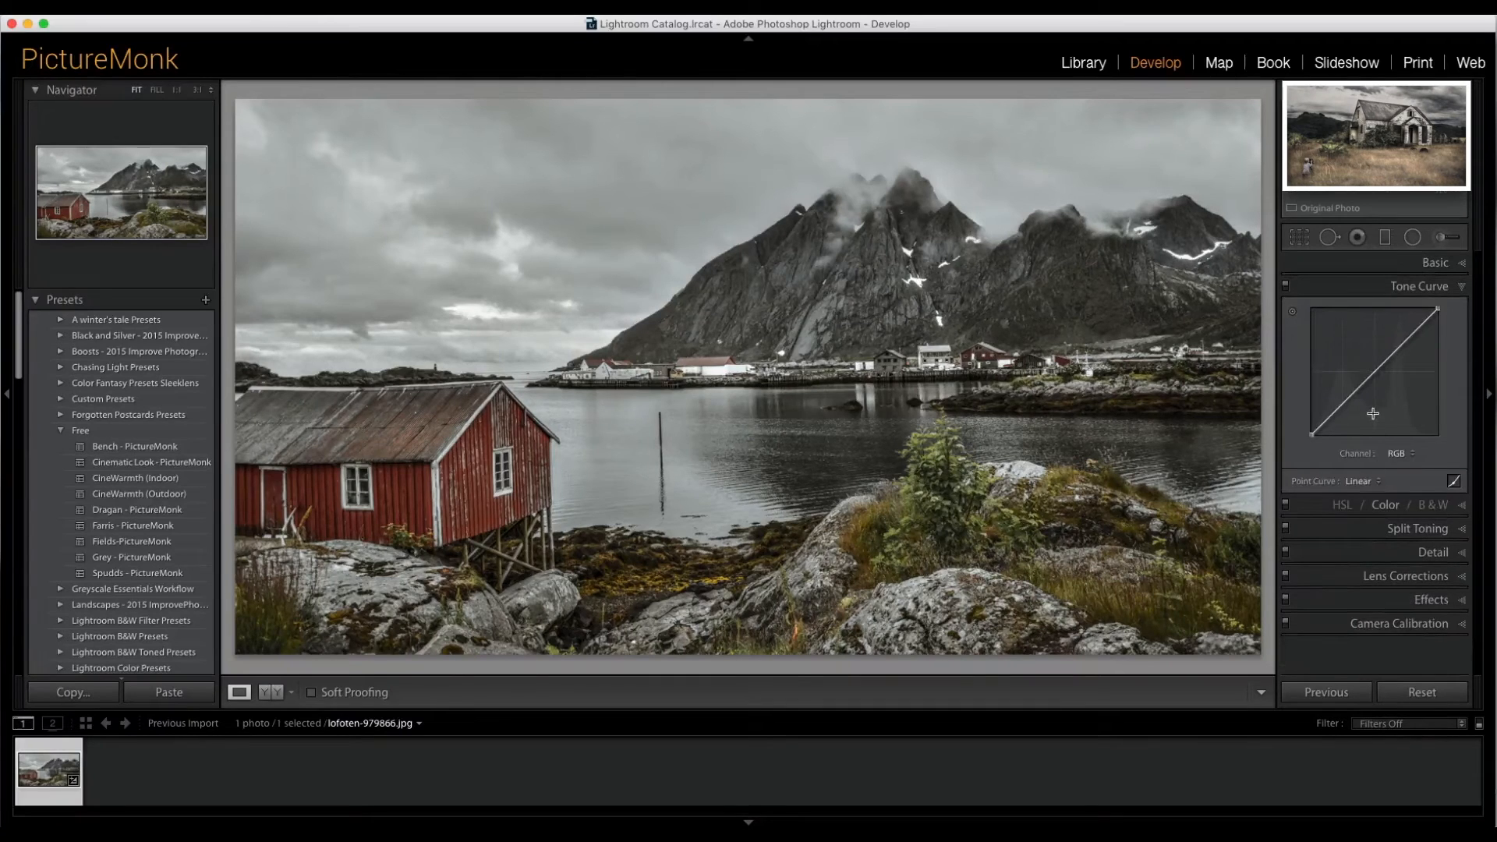
left_click(1332, 414)
left_click_drag(1312, 433, 1312, 430)
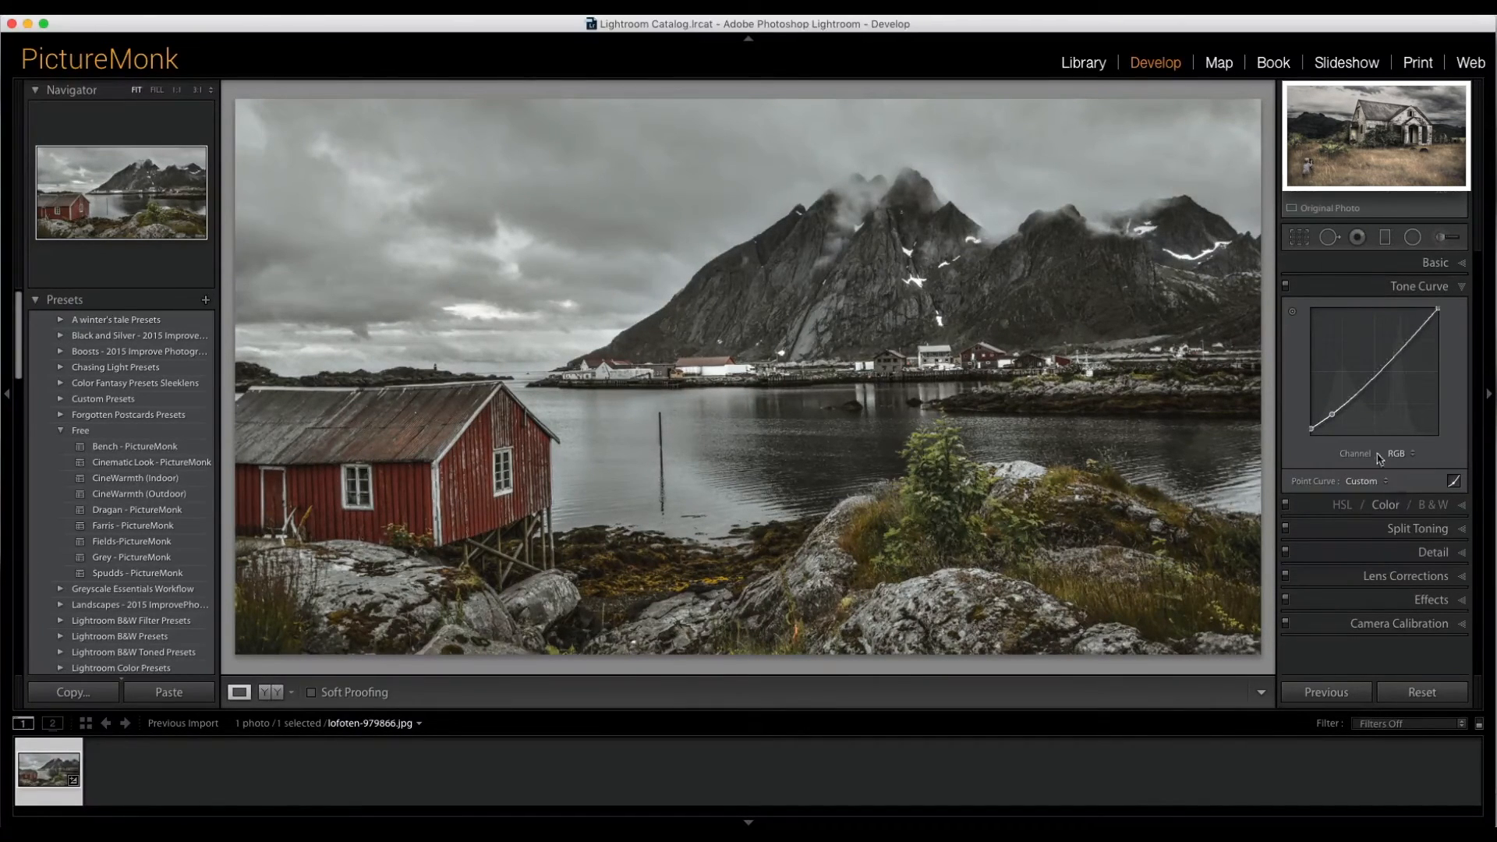
left_click_drag(1333, 414, 1336, 411)
- In Effects, set Dehaze to +45 and the Post-Crop Vignetting amount to -6
left_click(1439, 601)
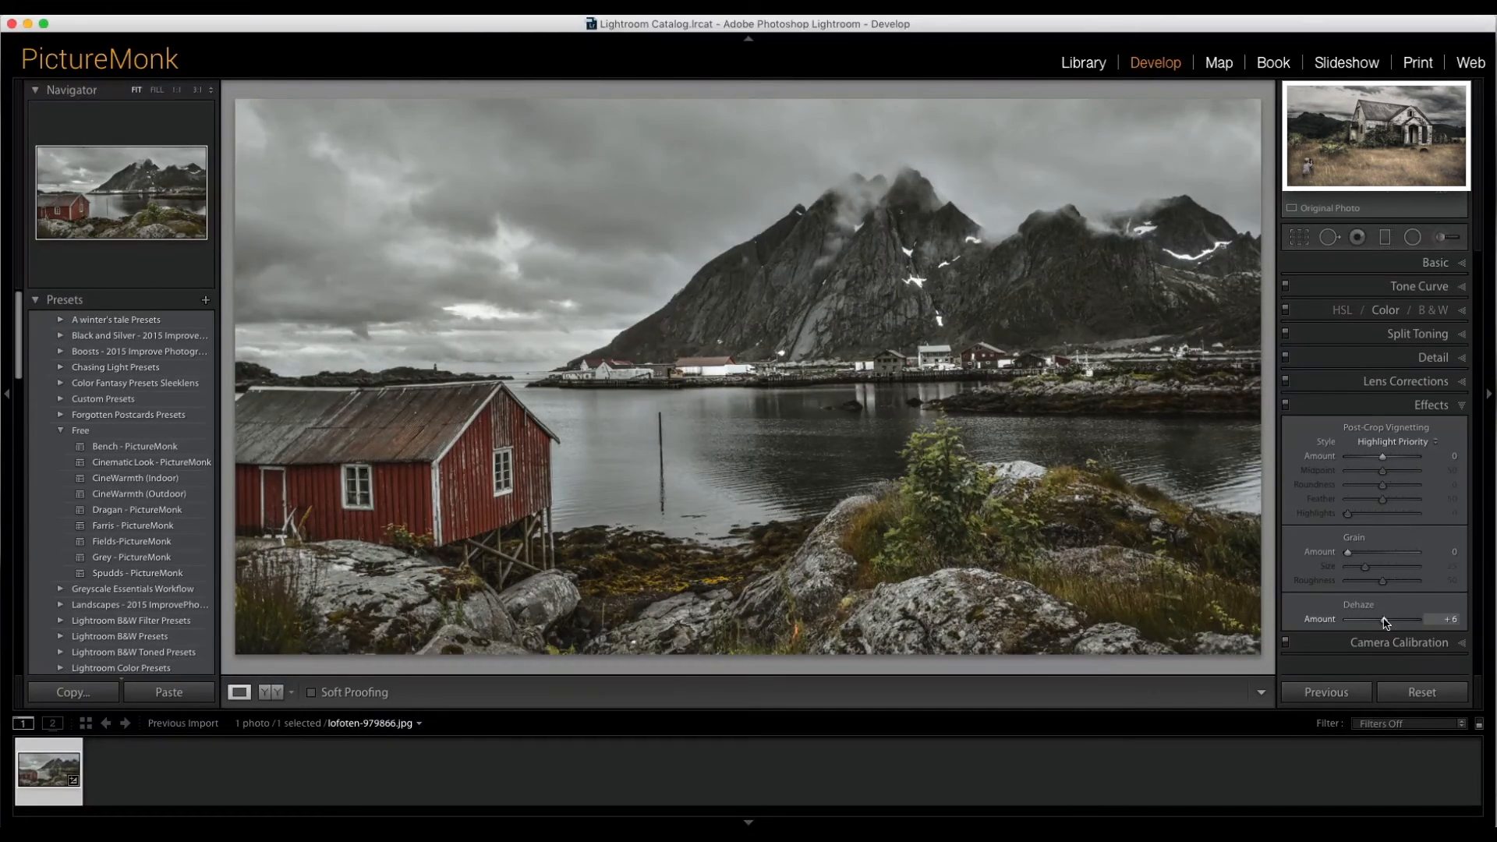
left_click_drag(1385, 621, 1401, 621)
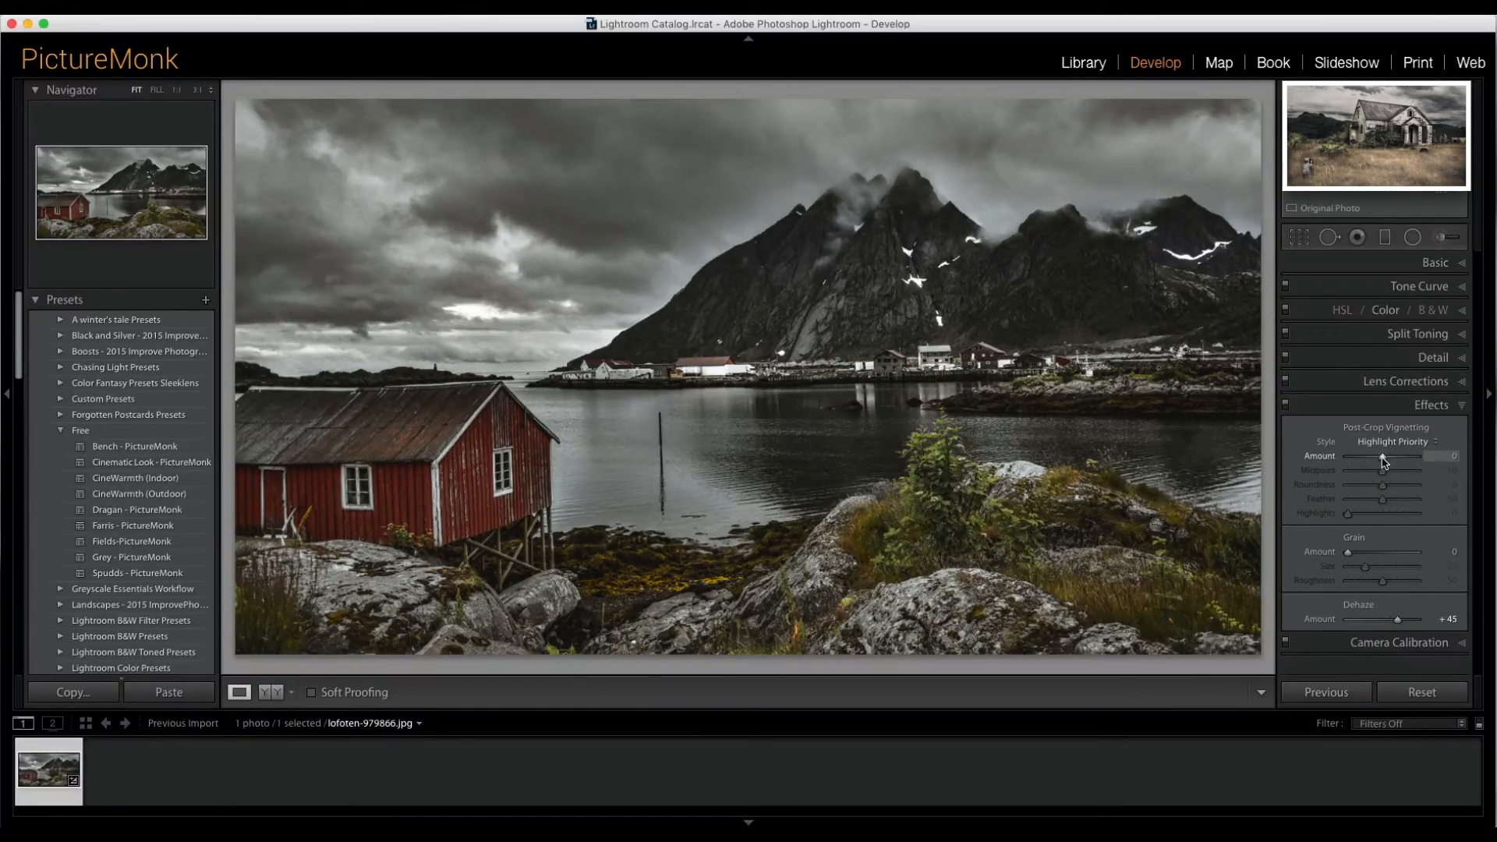
left_click_drag(1383, 459, 1381, 460)
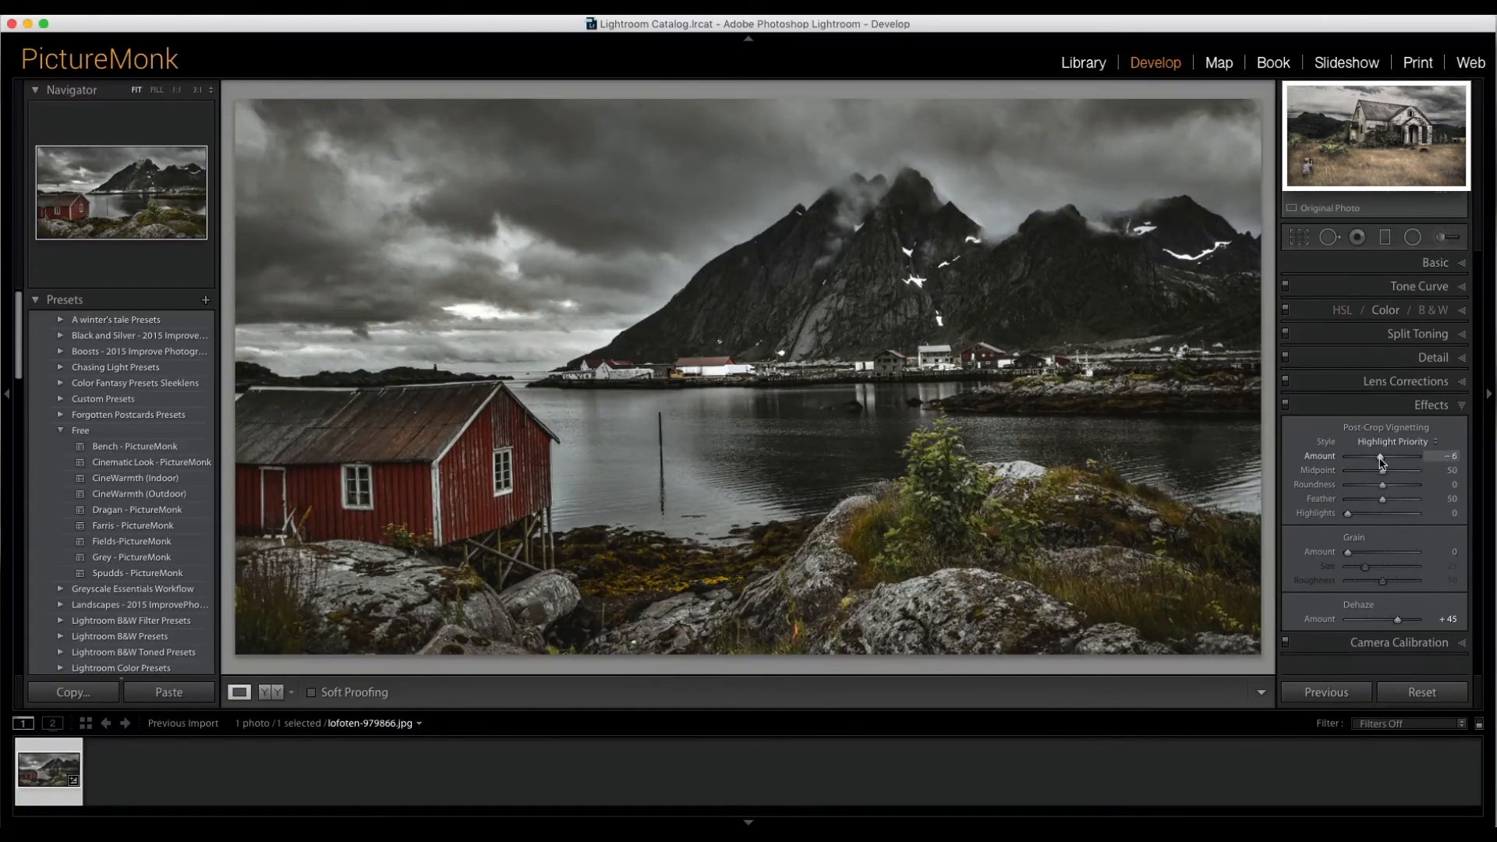
- Reopen the Basic panel and set Exposure to +0.40
left_click(1433, 265)
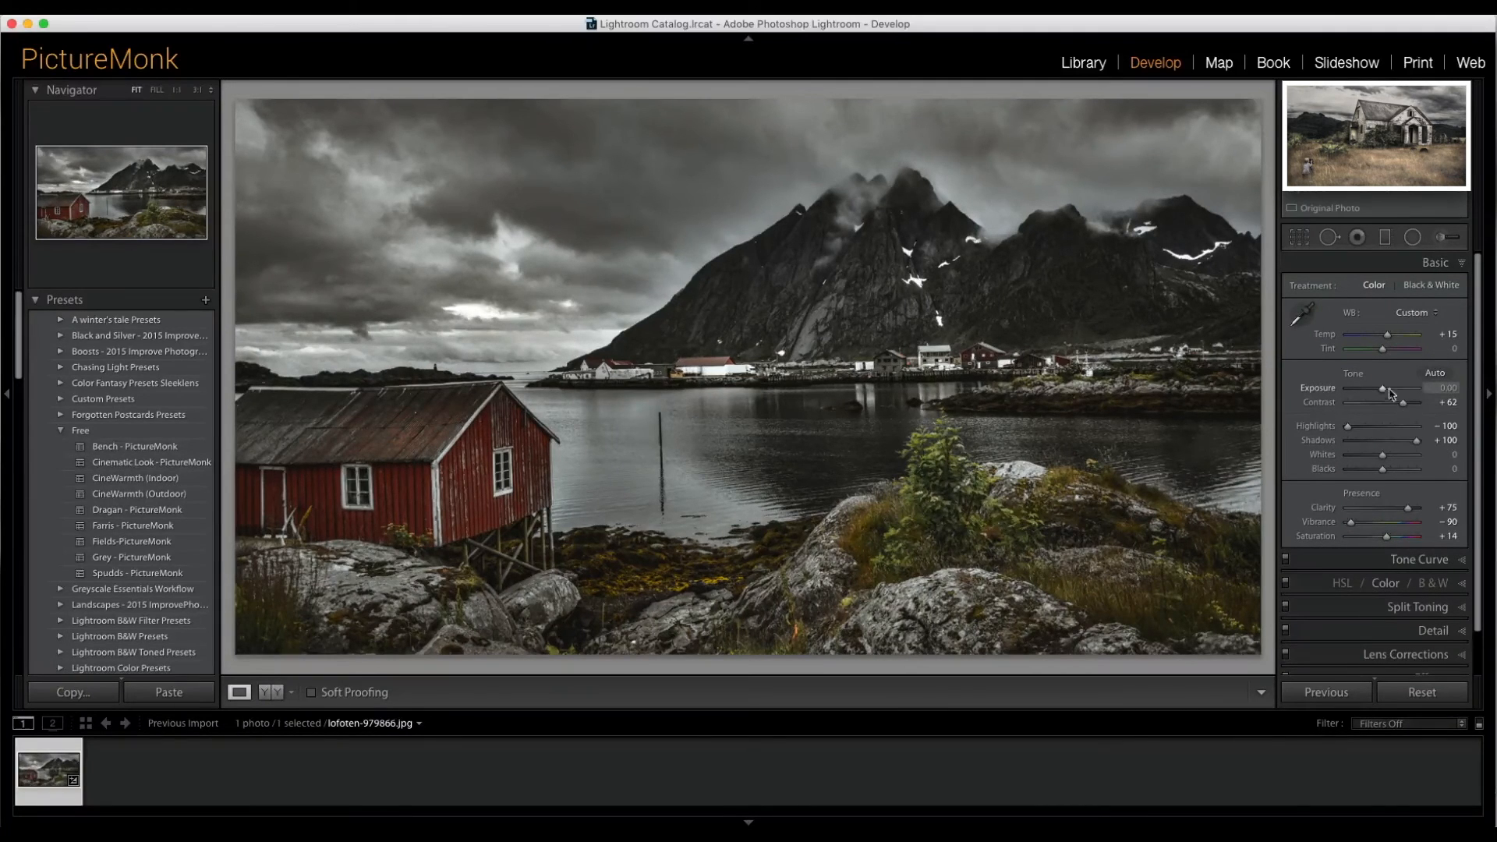
left_click_drag(1381, 391, 1384, 392)
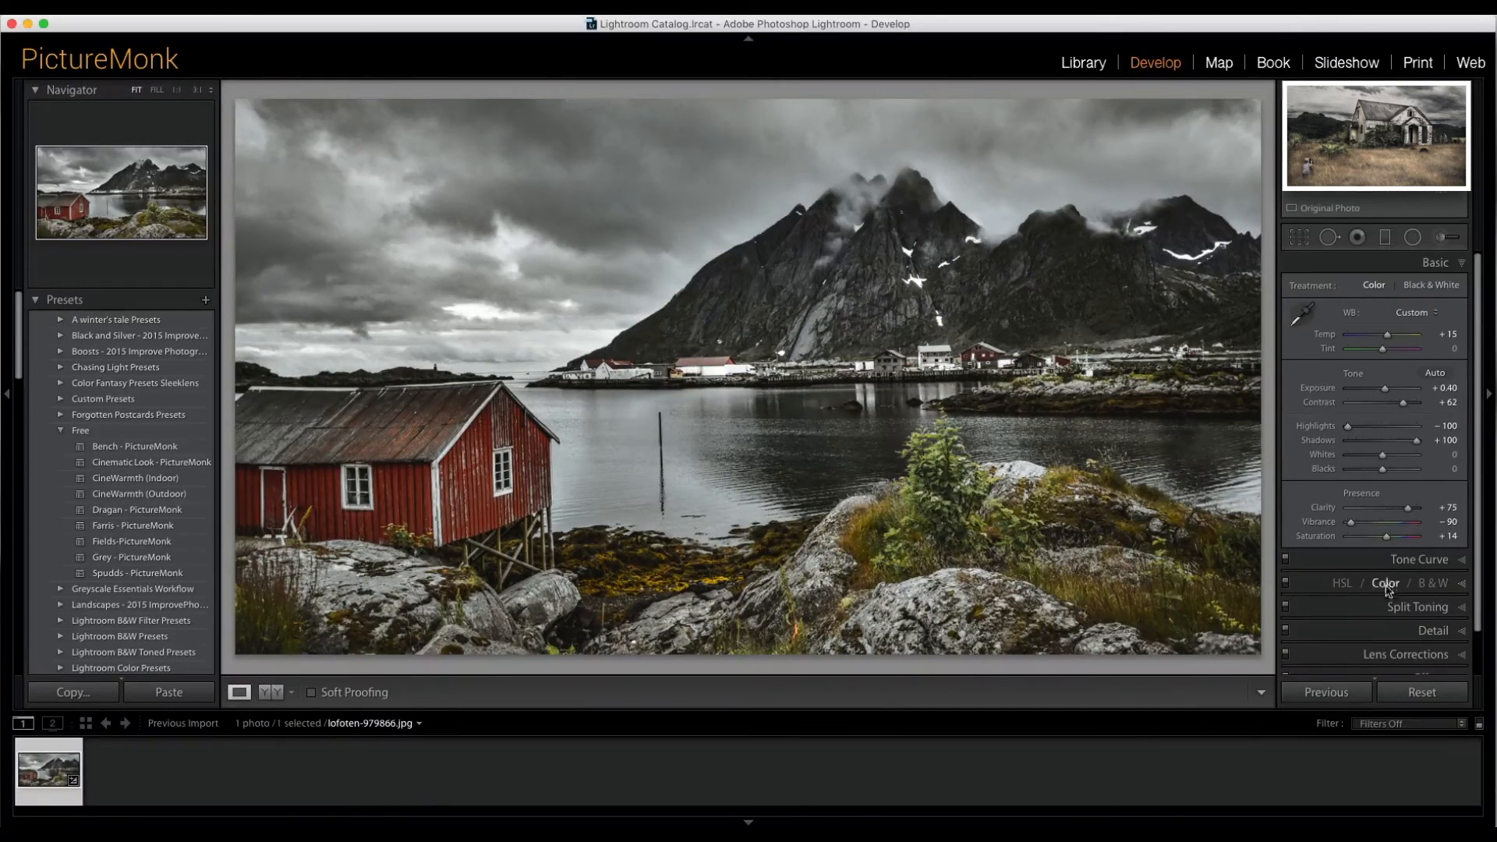
- Switch the HSL panel to Color and set the Red channel's Saturation to -100
left_click(1345, 586)
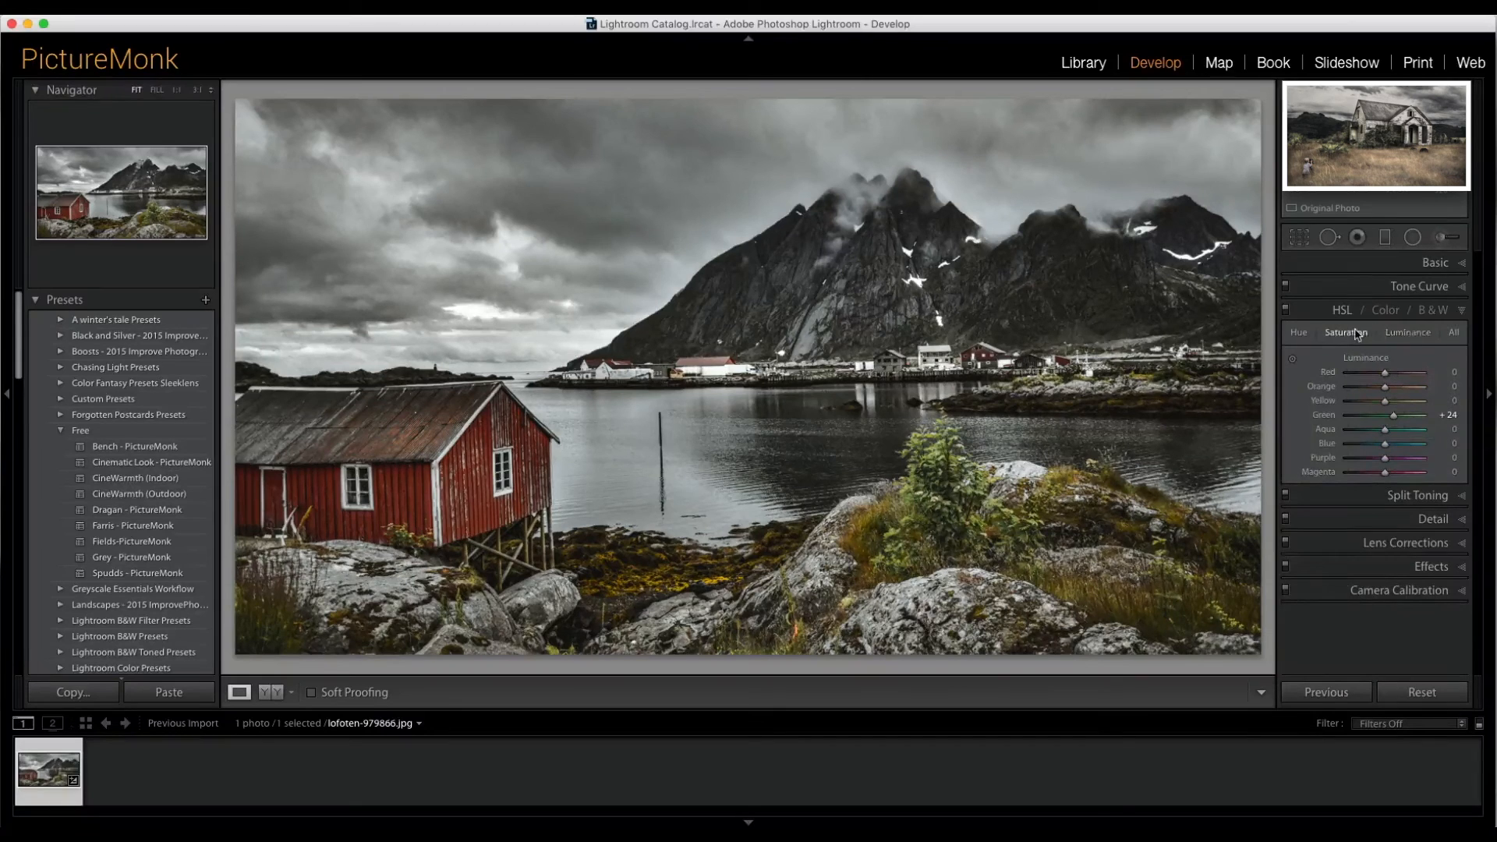
left_click(1385, 310)
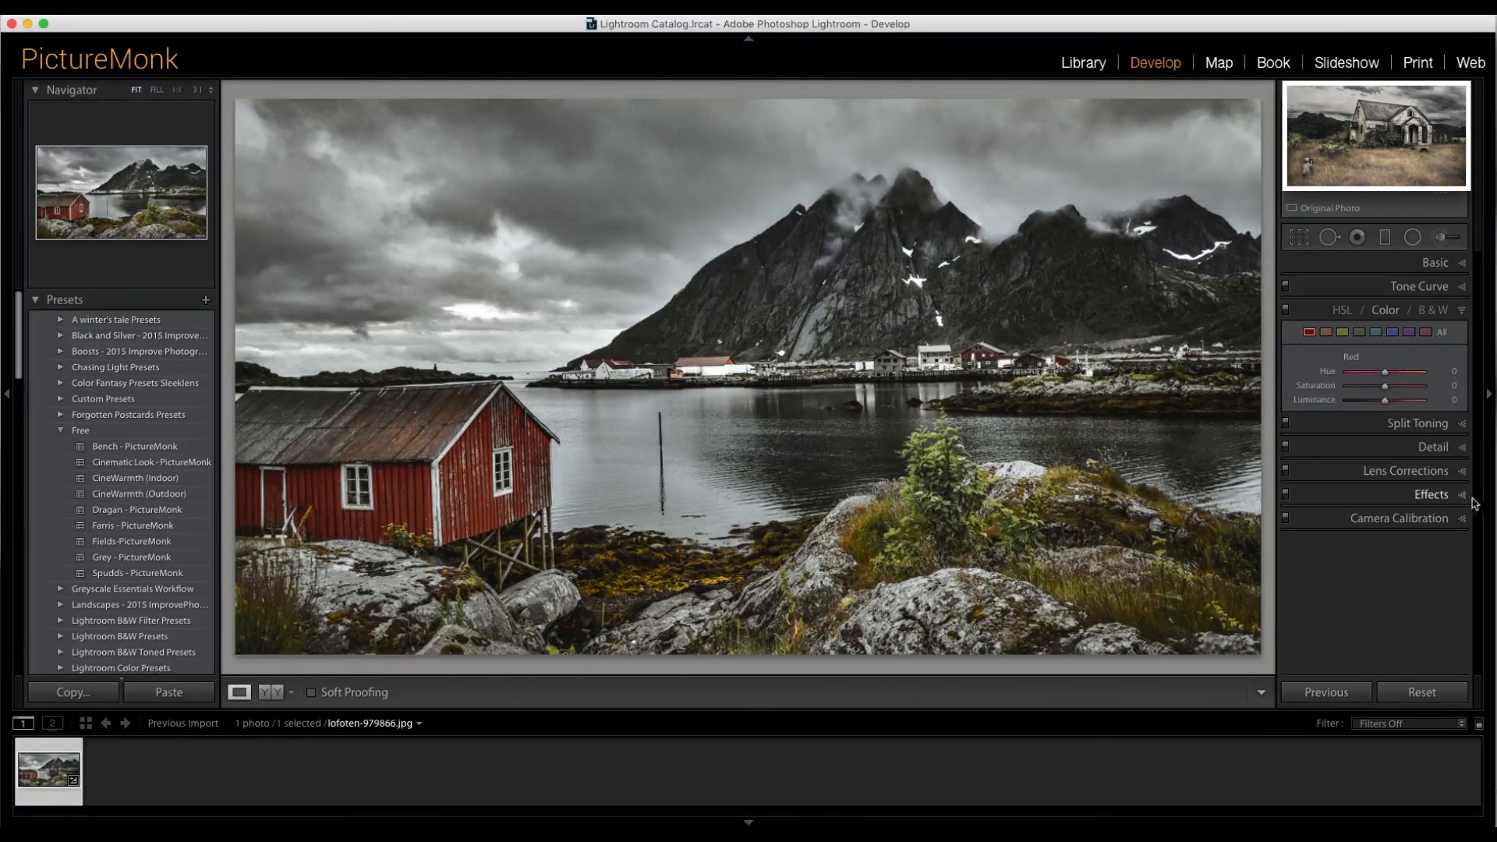
left_click_drag(1385, 386, 1351, 392)
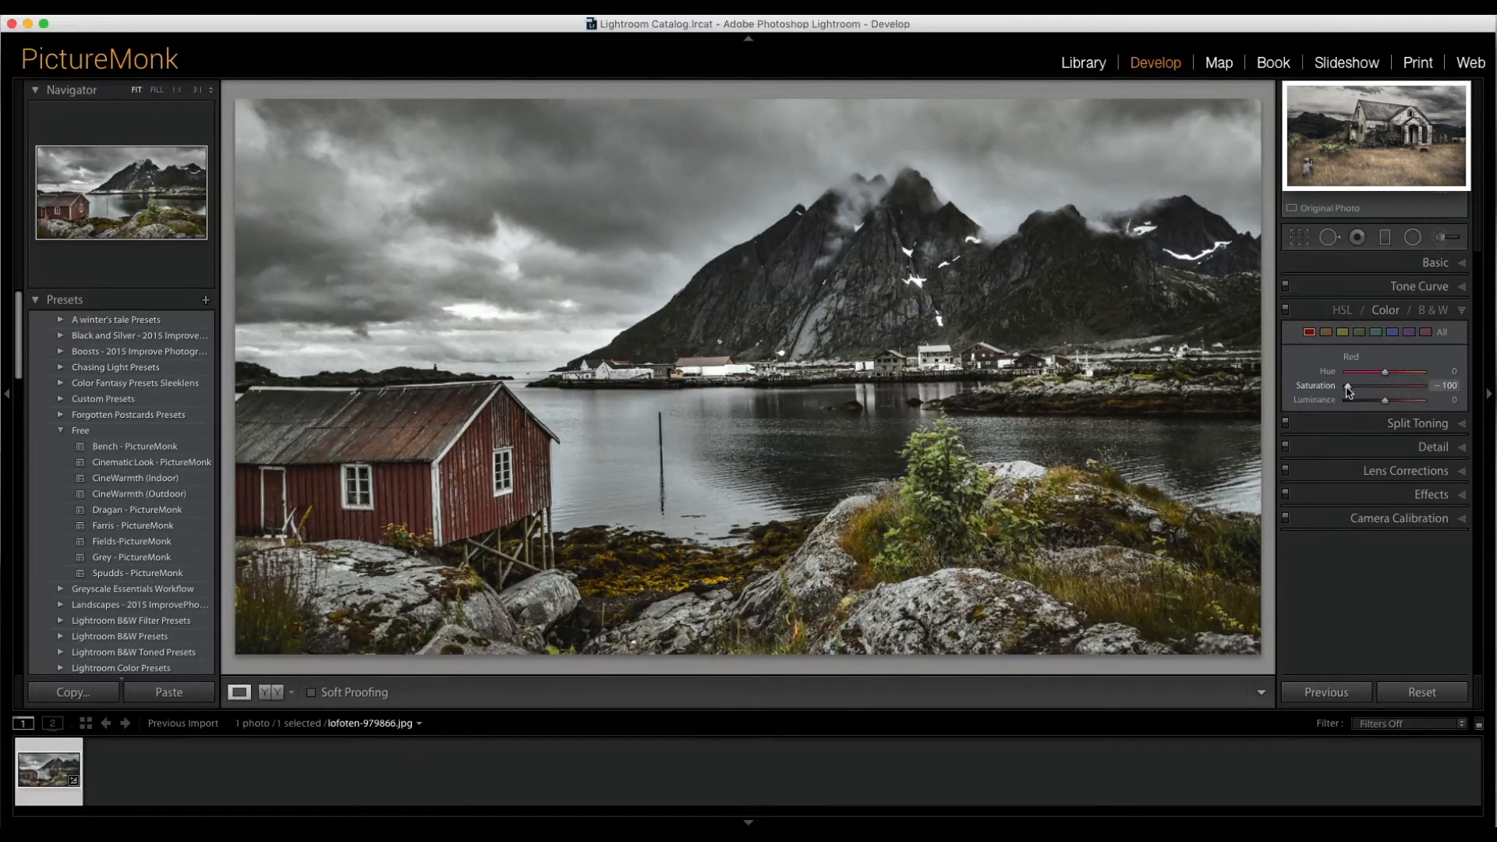